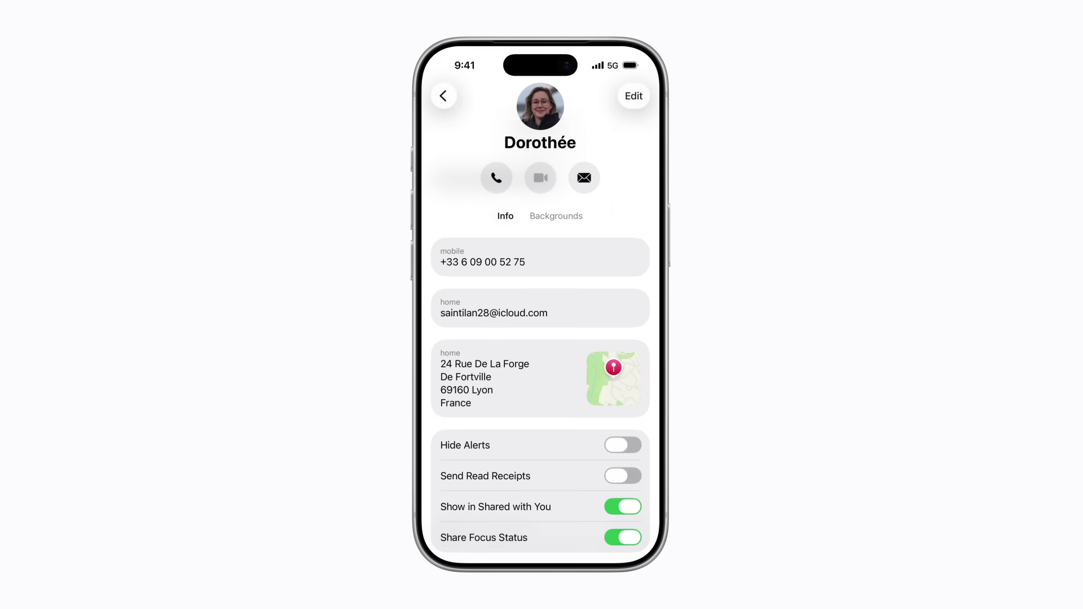
pyautogui.moveTo(539, 419); pyautogui.dragTo(540, 347)
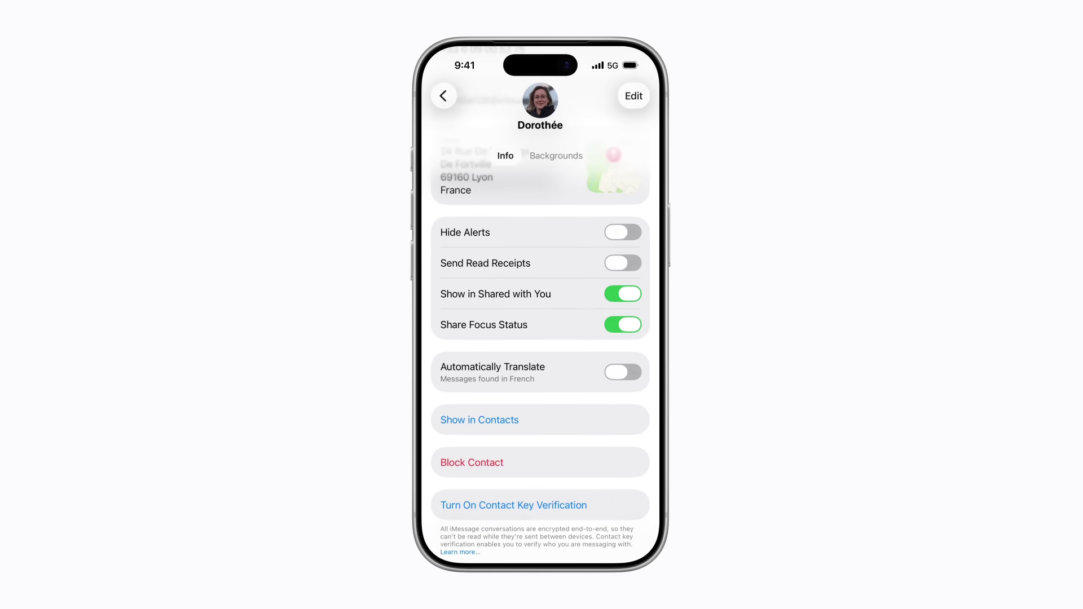
# - Turn on Automatically Translate for this contact with French as the source language
pyautogui.click(619, 371)
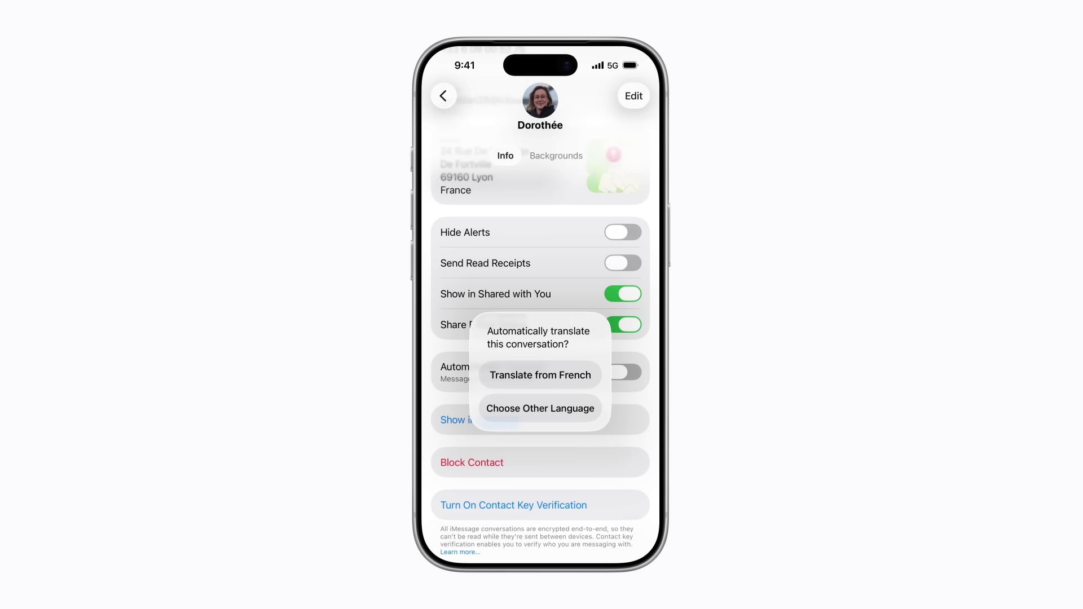
pyautogui.click(543, 408)
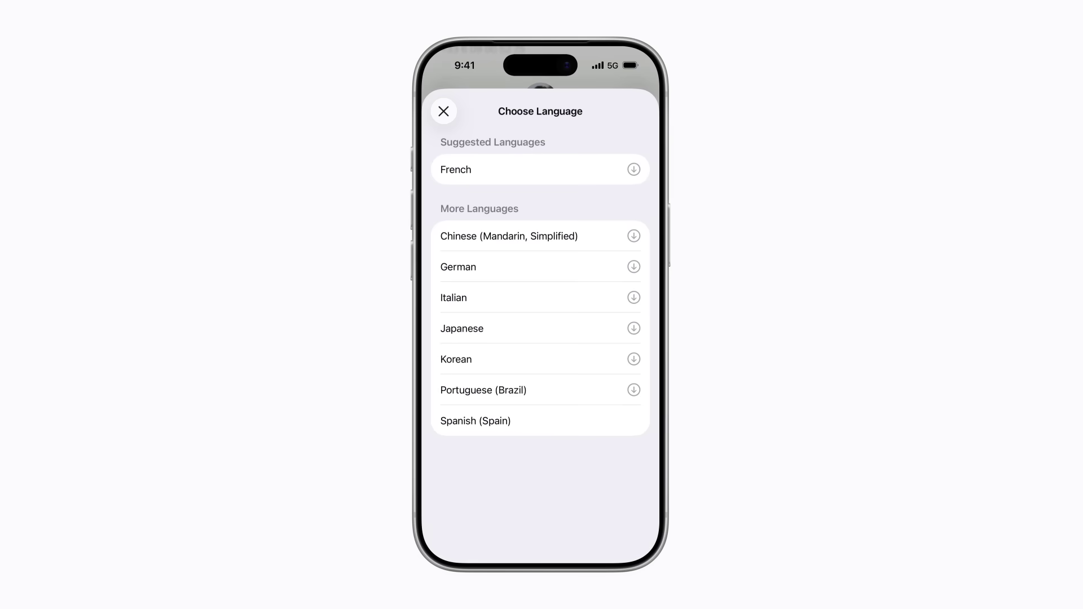
pyautogui.click(551, 179)
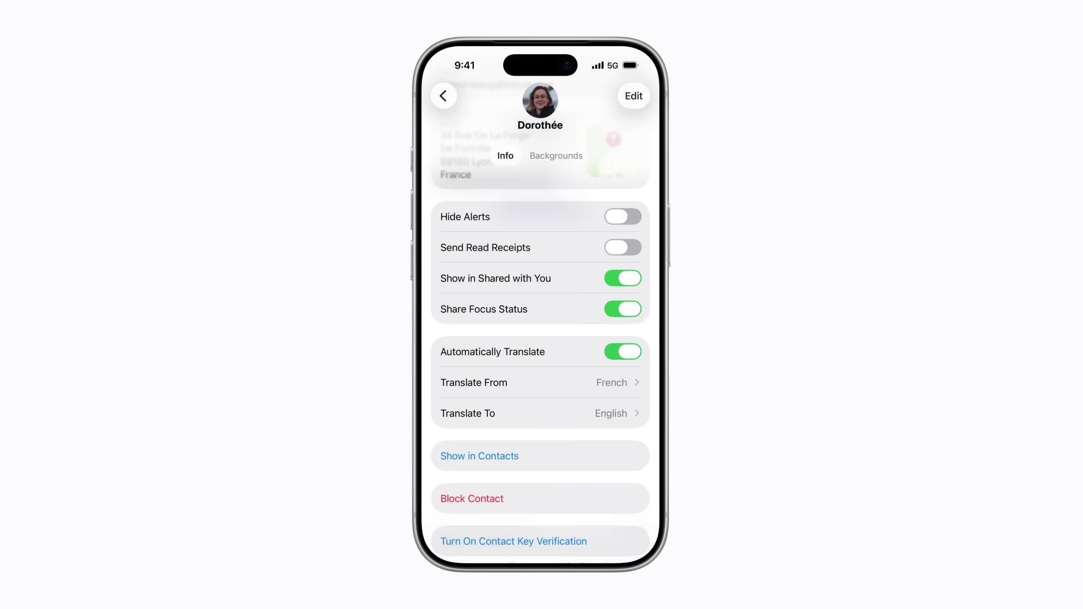
# - Back in the conversation, send "I've just parked!" with its French translation "Je viens de me garer !"
pyautogui.click(443, 96)
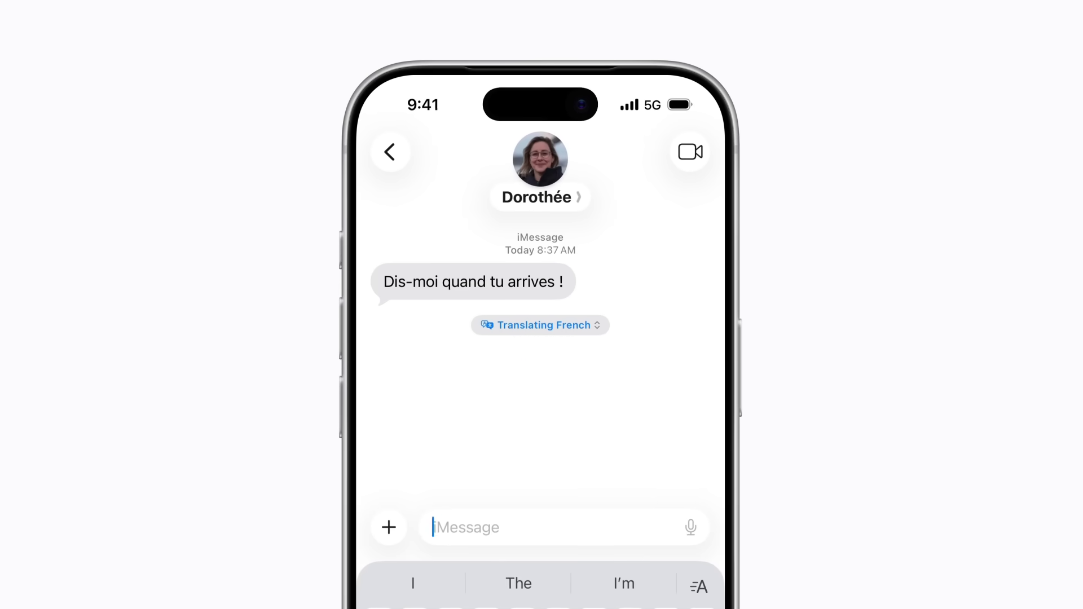
pyautogui.write("I've just pa")
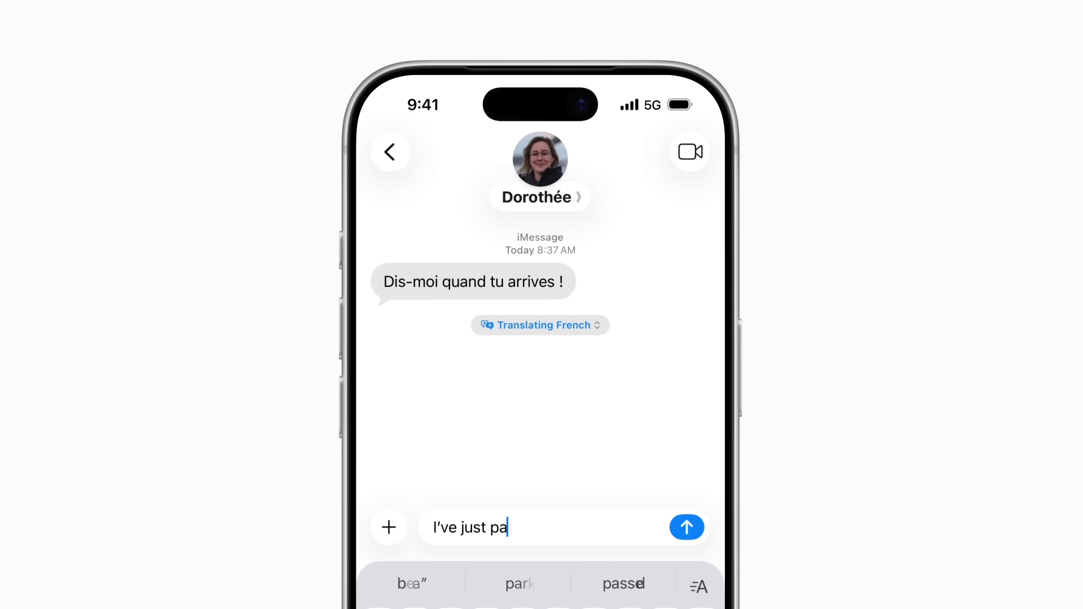
pyautogui.write('rked!')
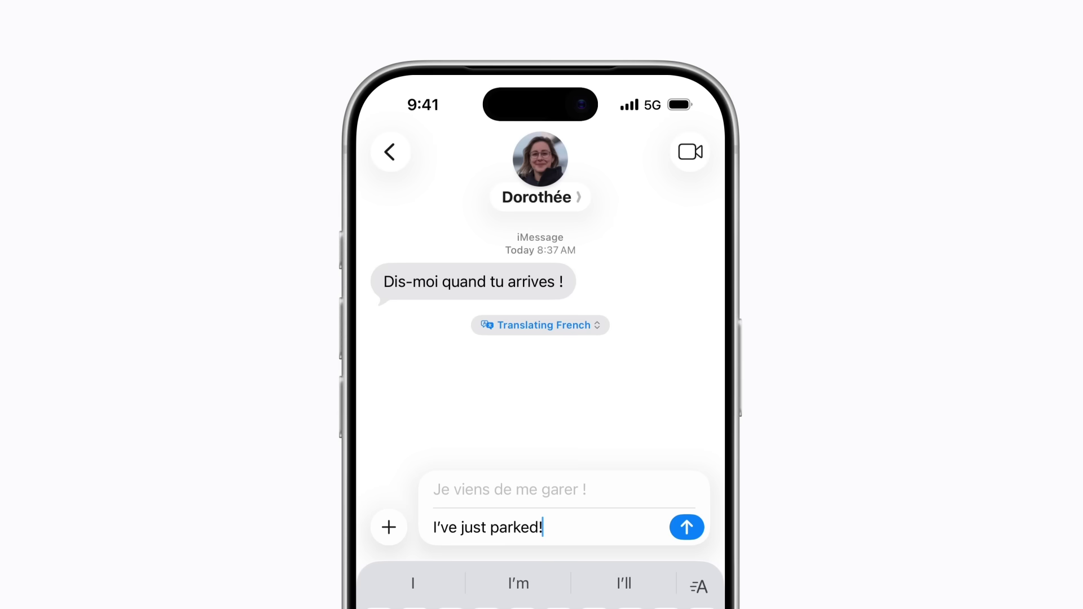
pyautogui.click(687, 527)
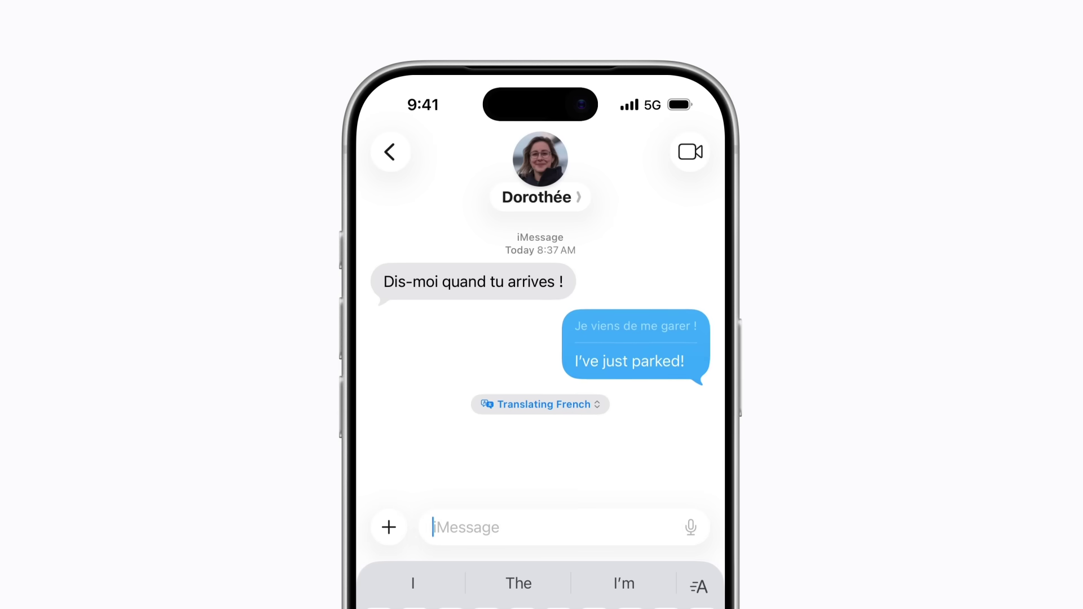